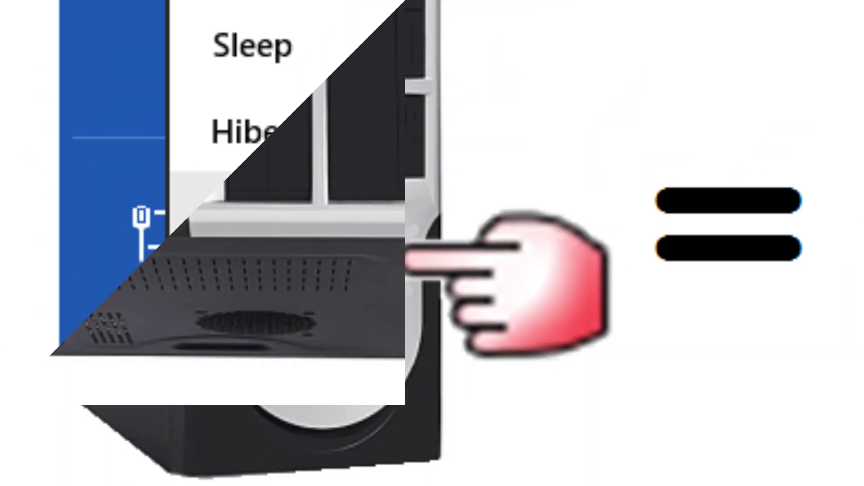
click(416, 247)
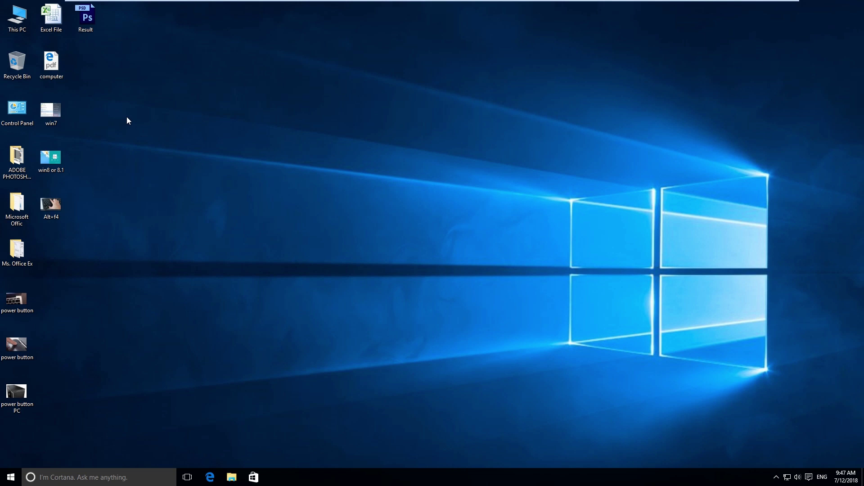
right_click(127, 121)
click(152, 143)
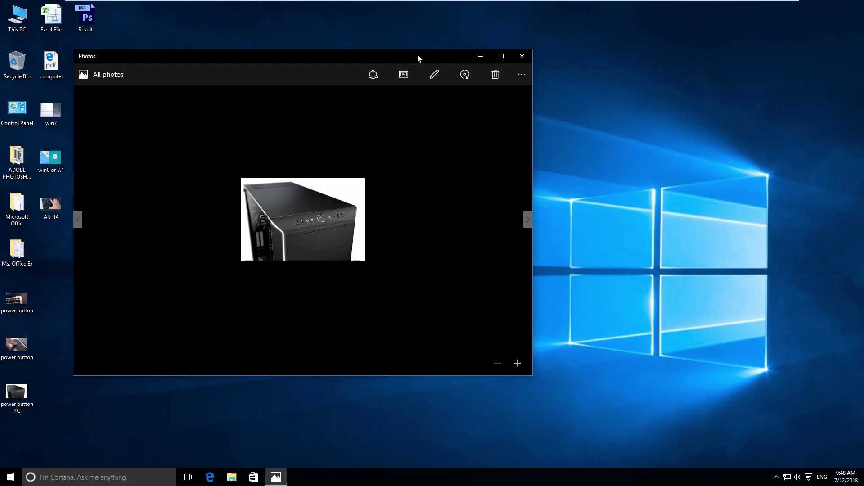
Step: View the power button pictures stored on the desktop and close the photo viewer
double_click(16, 345)
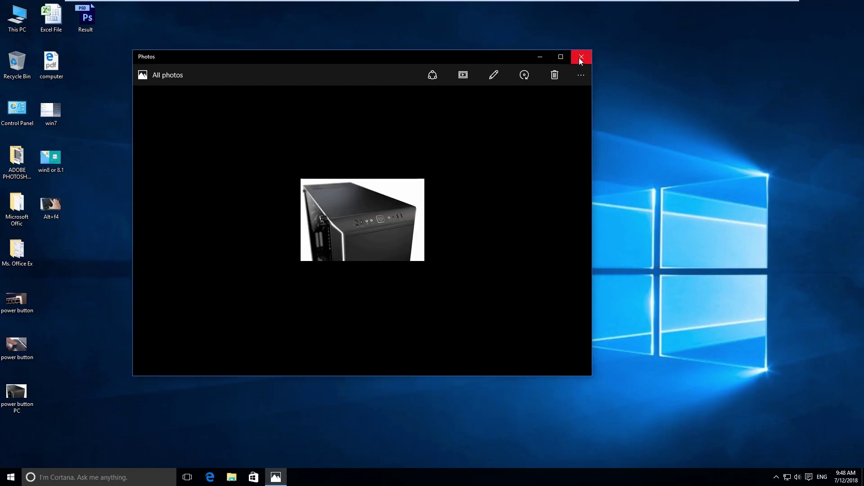
key(alt+F4)
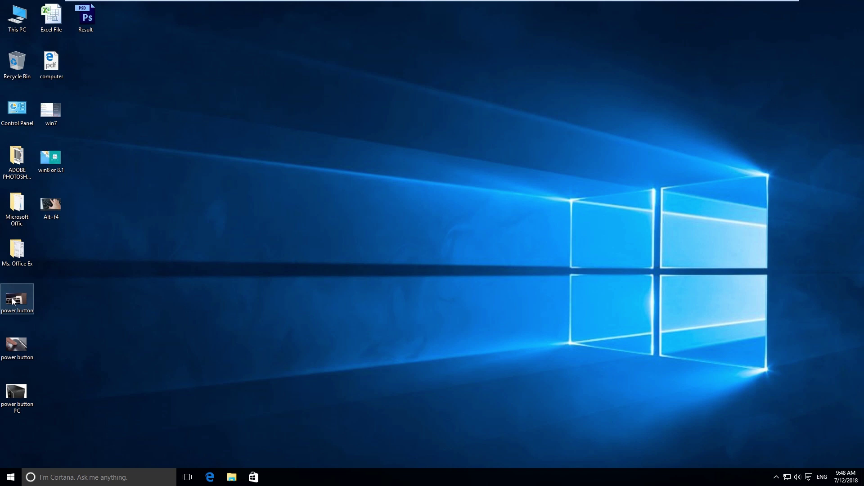
right_click(156, 62)
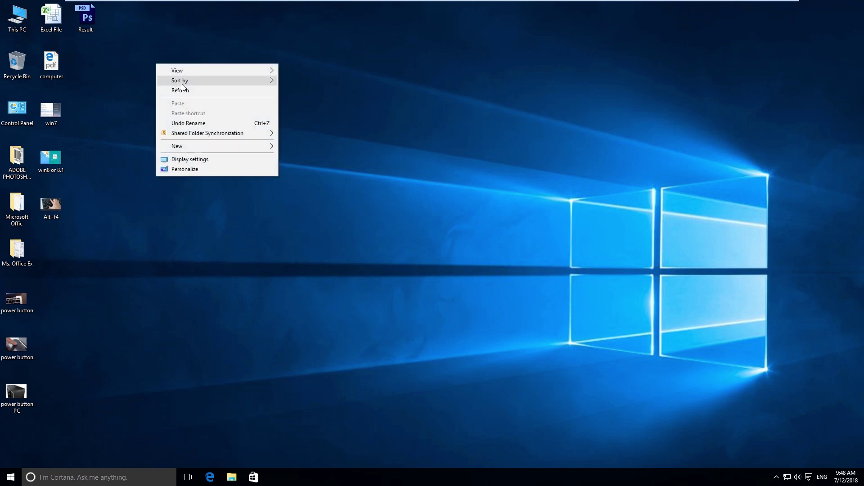
click(182, 92)
right_click(151, 69)
click(173, 97)
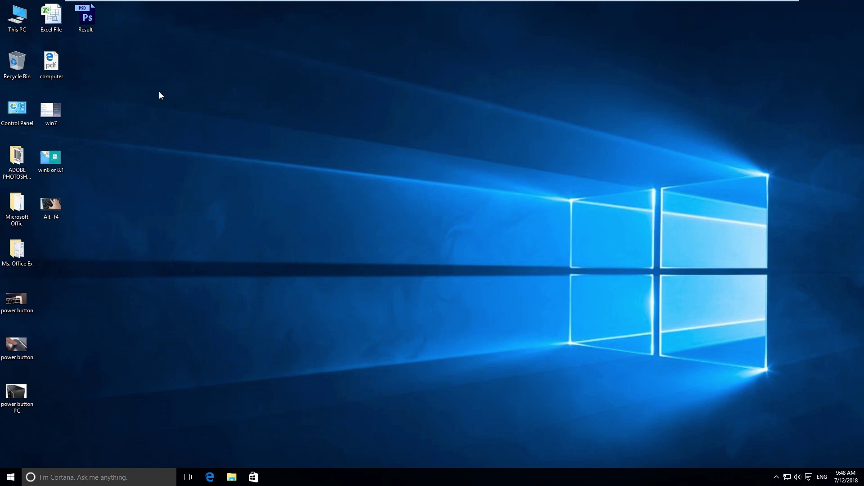
right_click(157, 65)
click(172, 90)
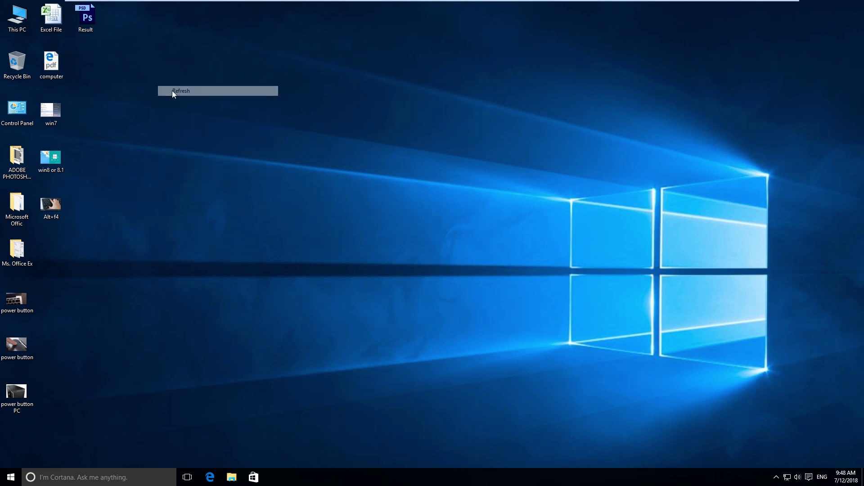
right_click(160, 91)
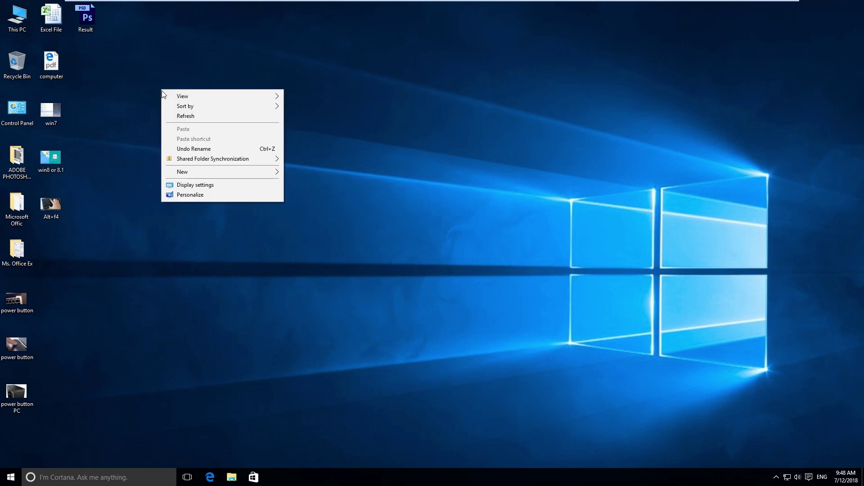
click(180, 114)
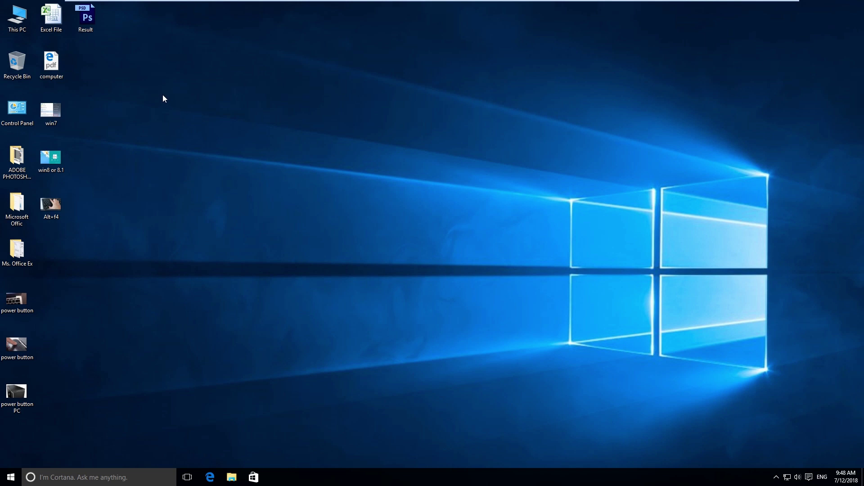
right_click(195, 101)
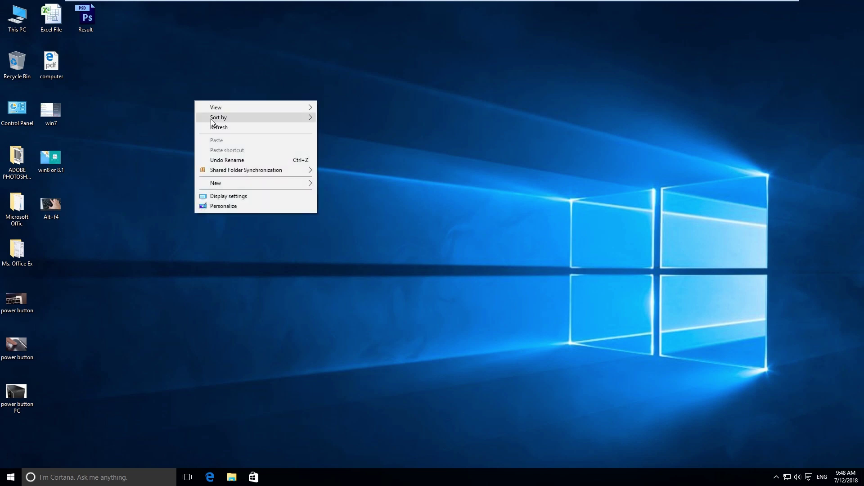
click(216, 126)
Step: Show the system's power options for sleep, shut down and restart, and dismiss them
click(10, 477)
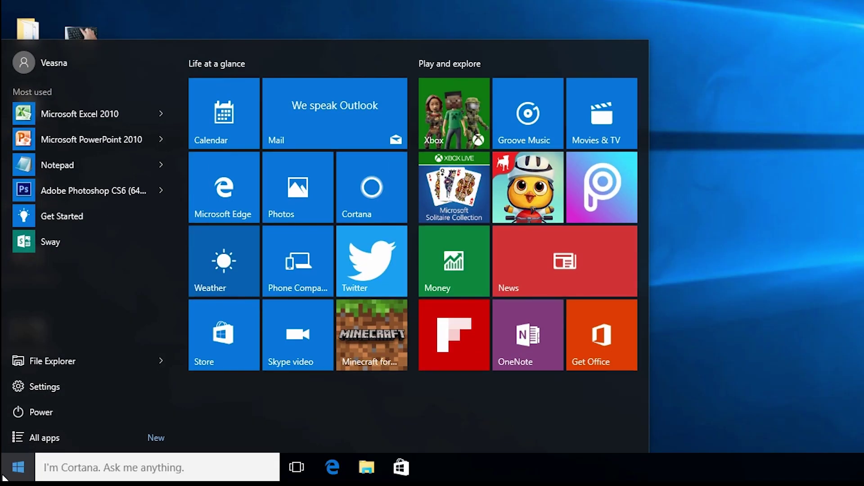
click(28, 417)
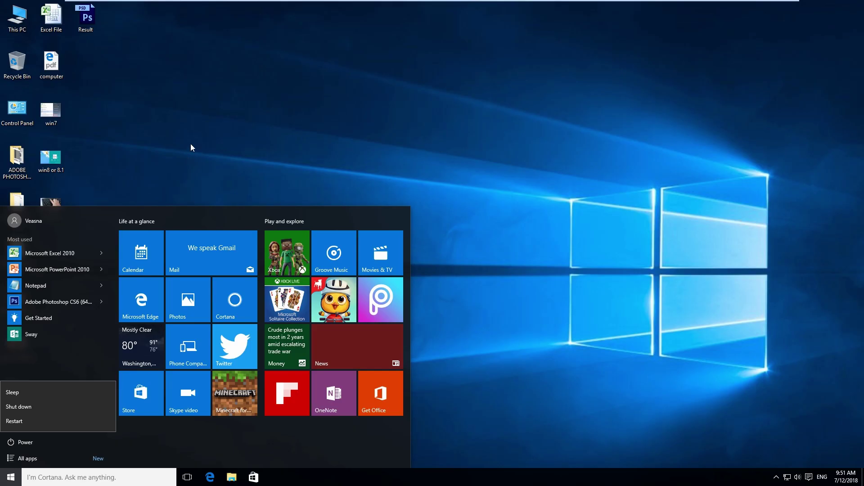
right_click(192, 131)
click(214, 156)
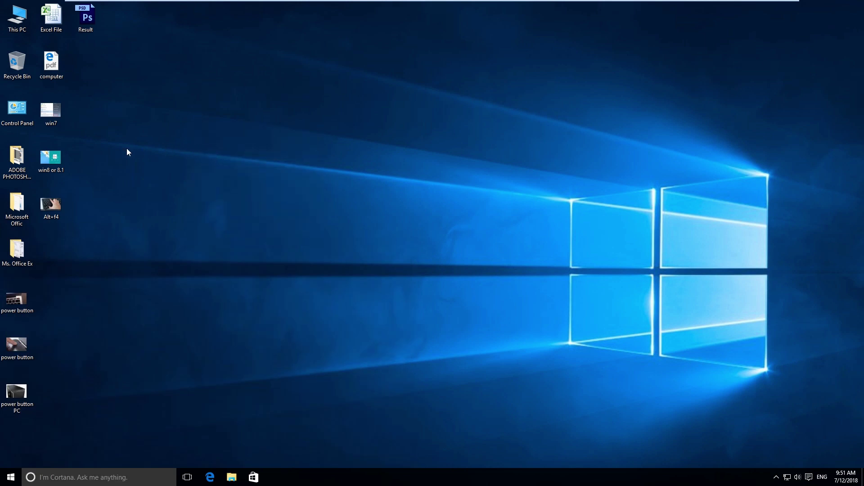
Step: View the win7 and win8 or 8.1 shutdown pictures and compare them with this system's power options
double_click(57, 105)
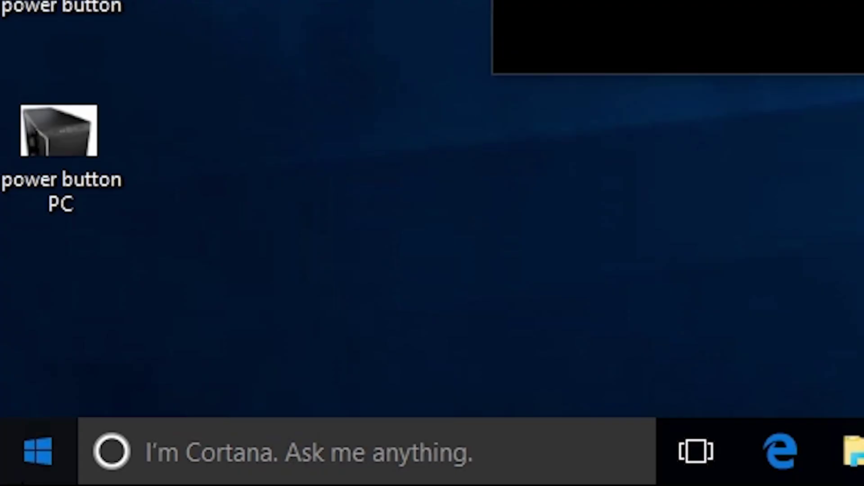
key(super)
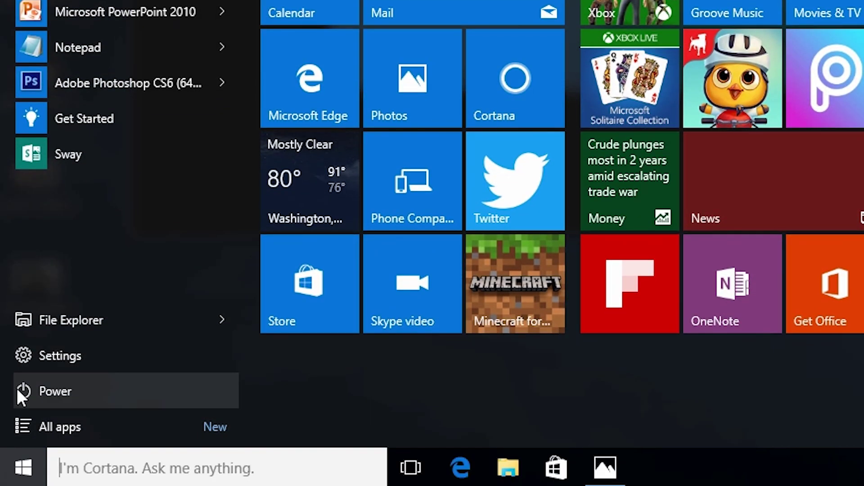
click(23, 391)
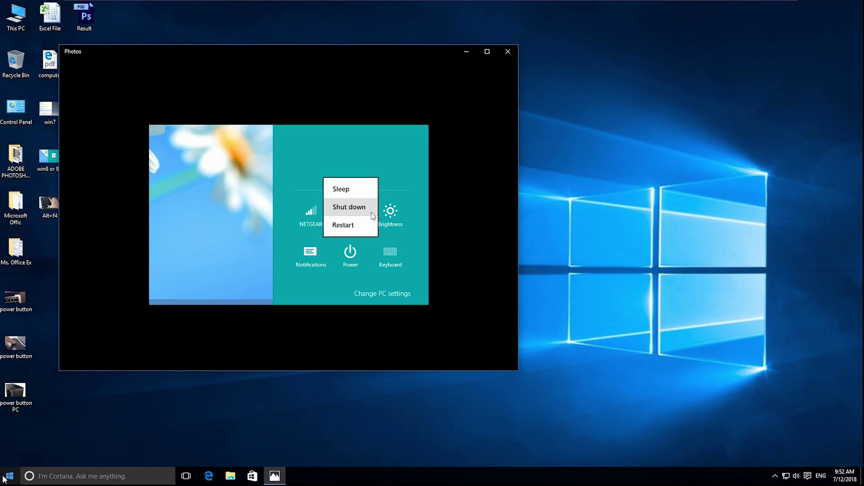
key(super)
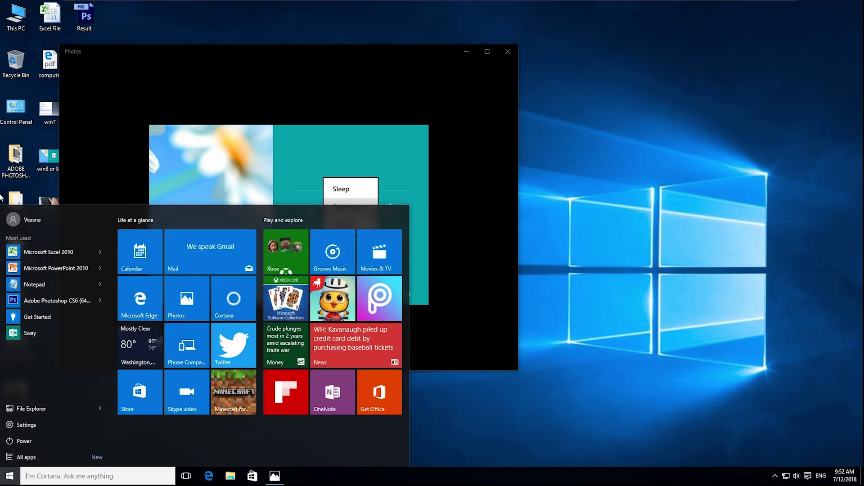
click(785, 270)
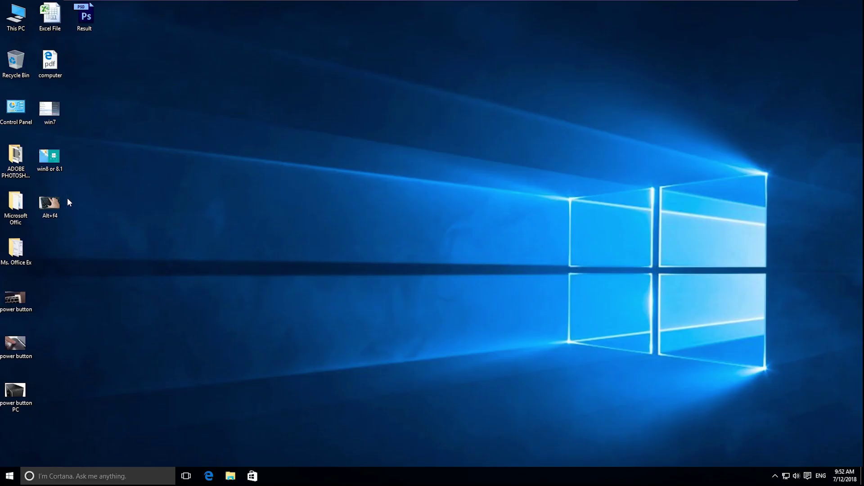
right_click(139, 102)
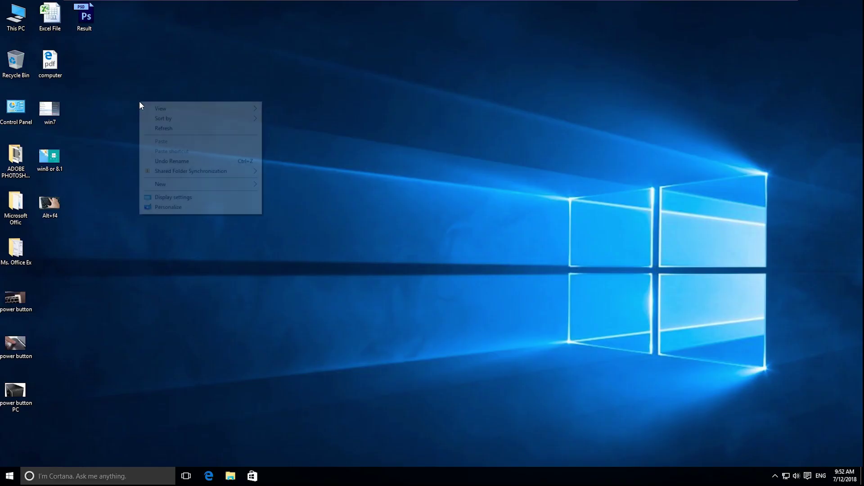
click(163, 128)
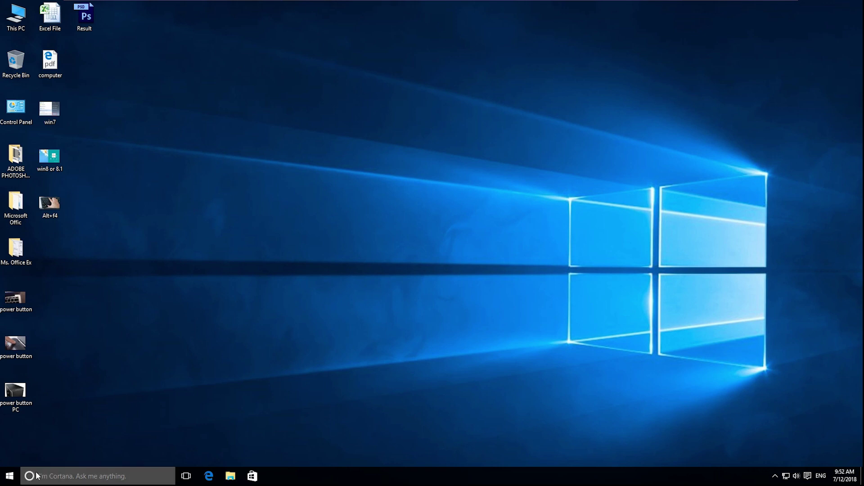
Step: View the desktop picture Alt+f4 showing the keyboard shortcut, and close it to return to the empty desktop
double_click(49, 205)
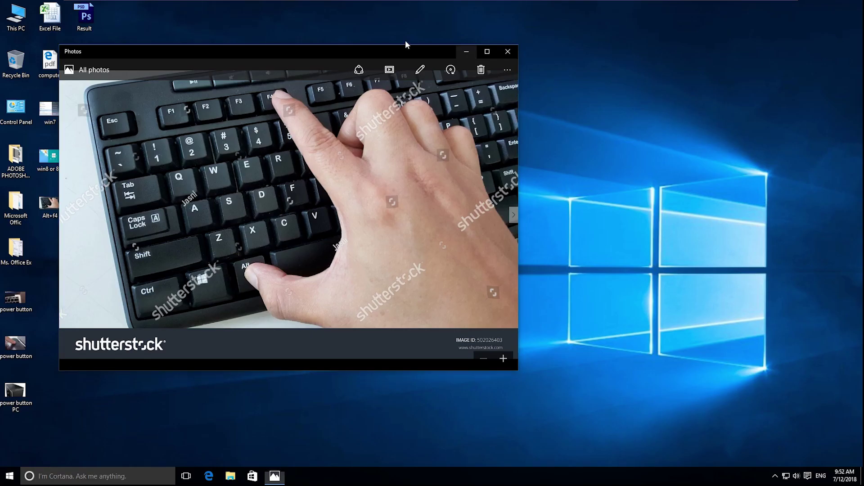
key(alt+F4)
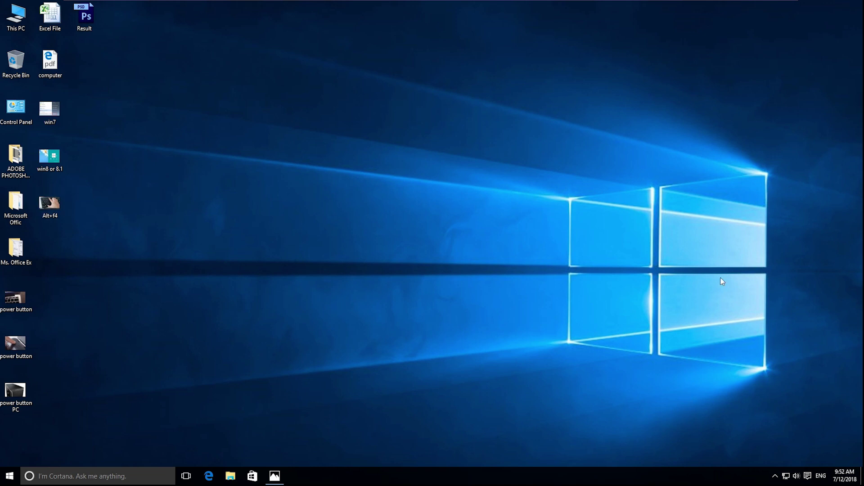
click(282, 478)
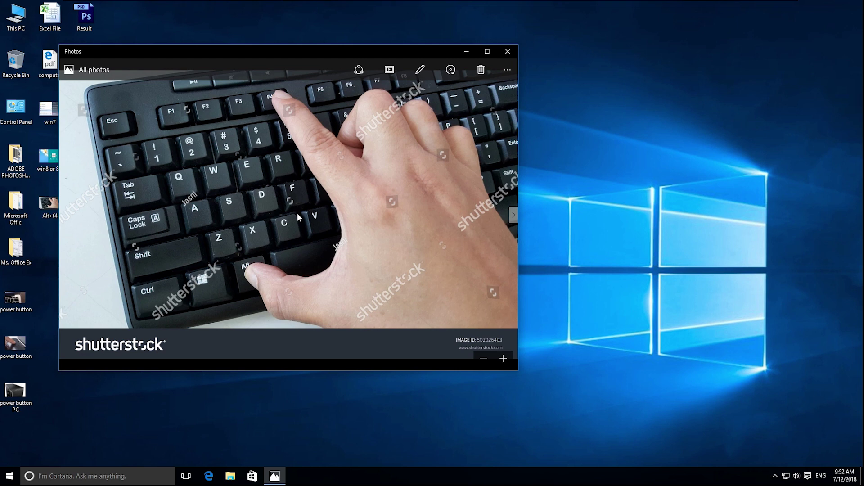
key(alt+F4)
right_click(236, 113)
click(259, 140)
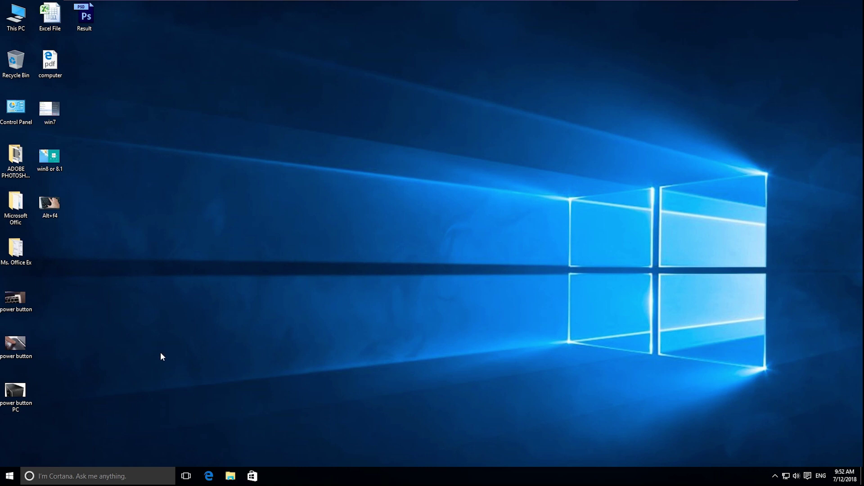
Step: Bring up the Shut Down Windows dialog, review its available actions and choose Shut down
key(alt+F4)
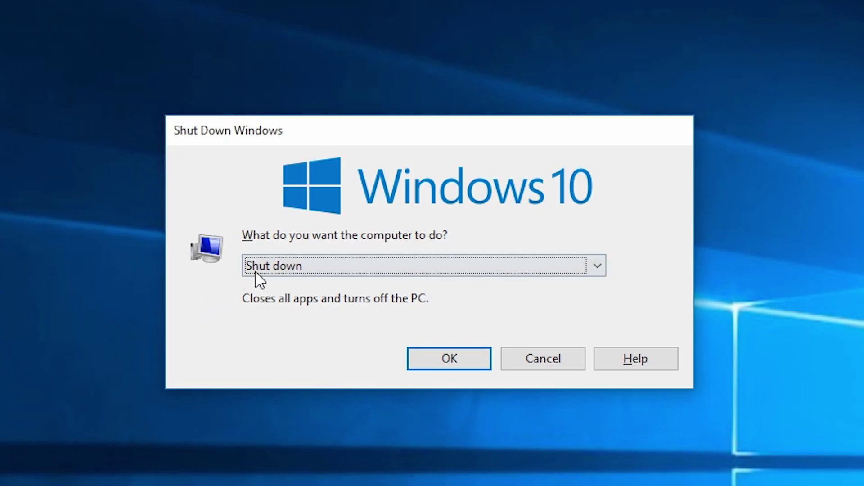
click(256, 272)
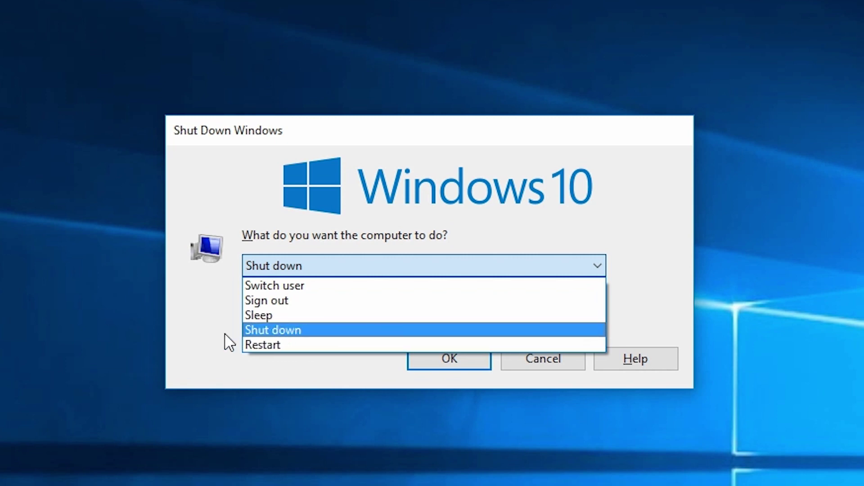
click(188, 340)
click(272, 267)
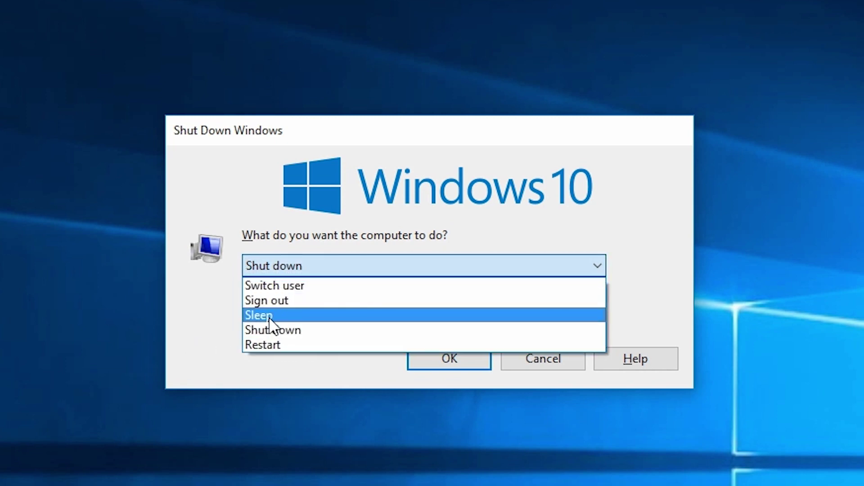
click(272, 331)
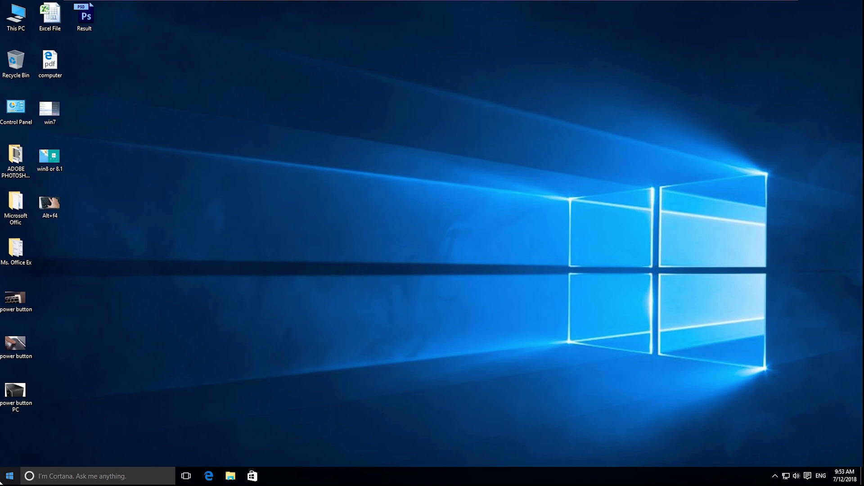
mouse_move(182, 1)
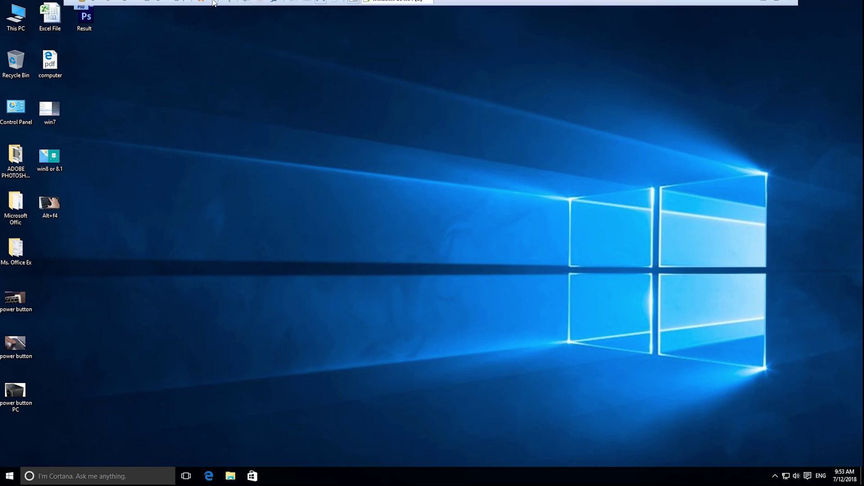
click(9, 476)
click(139, 141)
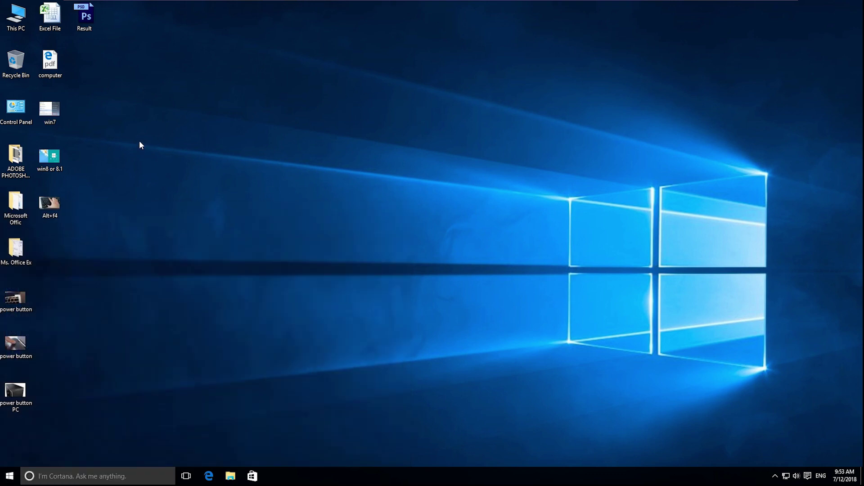
right_click(135, 116)
click(158, 142)
Step: Shut down the Windows 10 system using the Start menu's power options
click(9, 476)
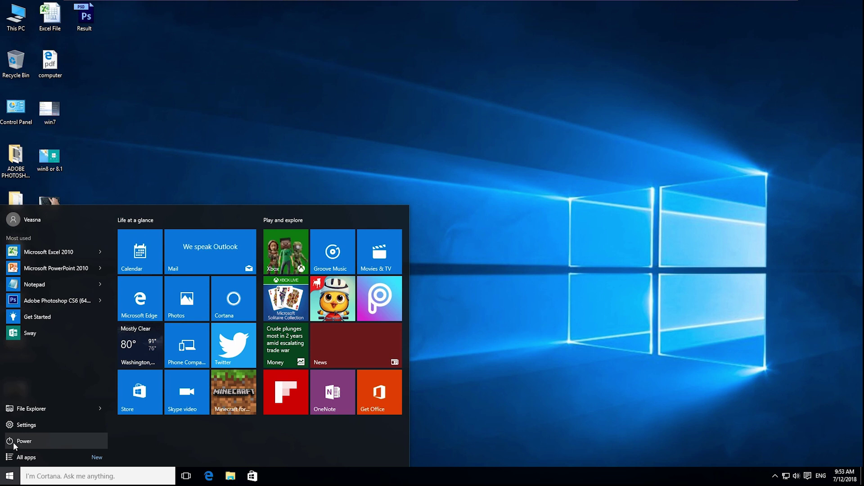
click(12, 442)
click(17, 407)
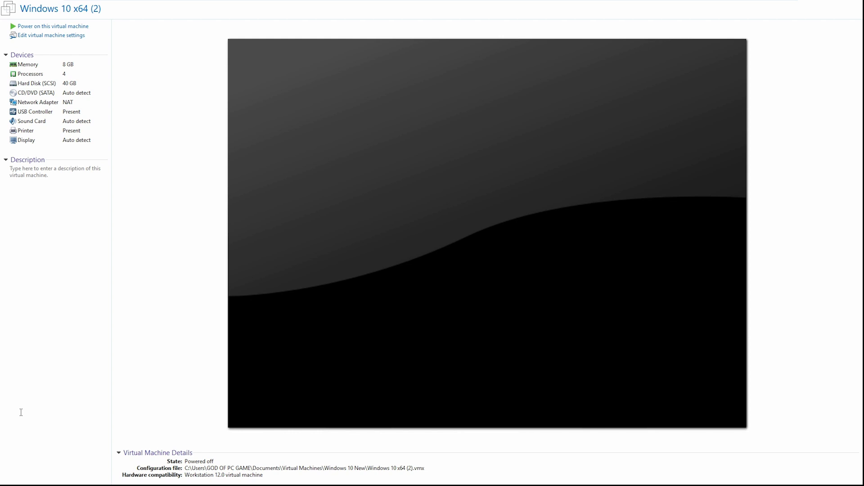
Step: Power on the Windows 10 x64 (2) virtual machine and refresh its desktop once Windows has started
click(62, 29)
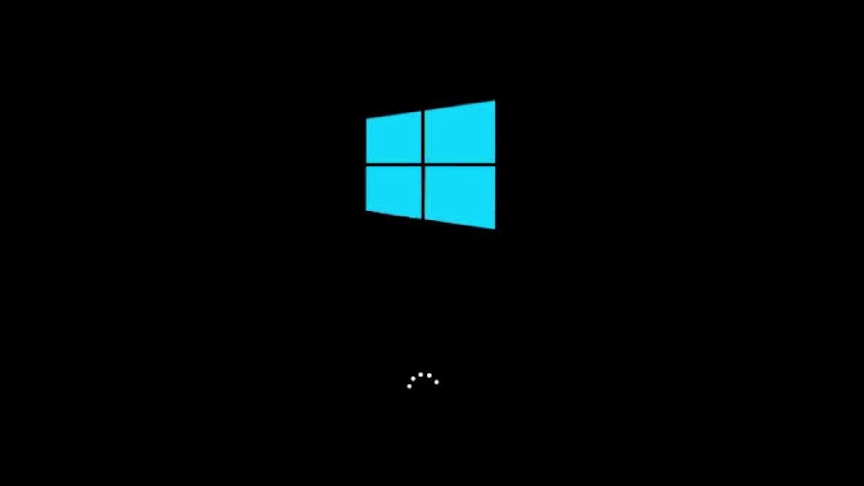
right_click(324, 85)
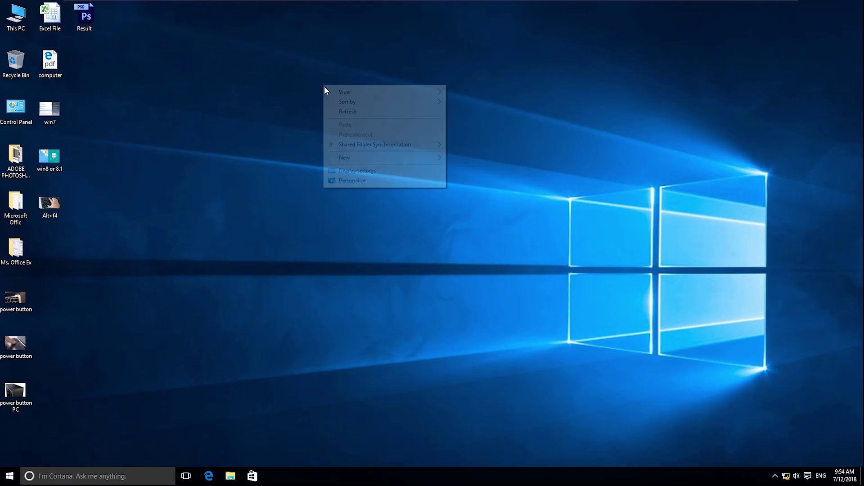
click(337, 112)
right_click(120, 125)
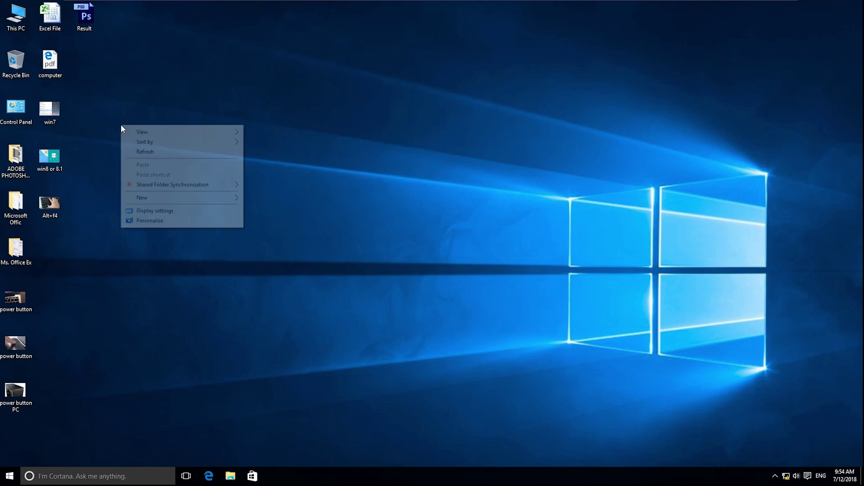
Step: Refresh the desktop and open the picture win8 or 8.1 to view the Windows 8 power options
click(139, 154)
click(9, 476)
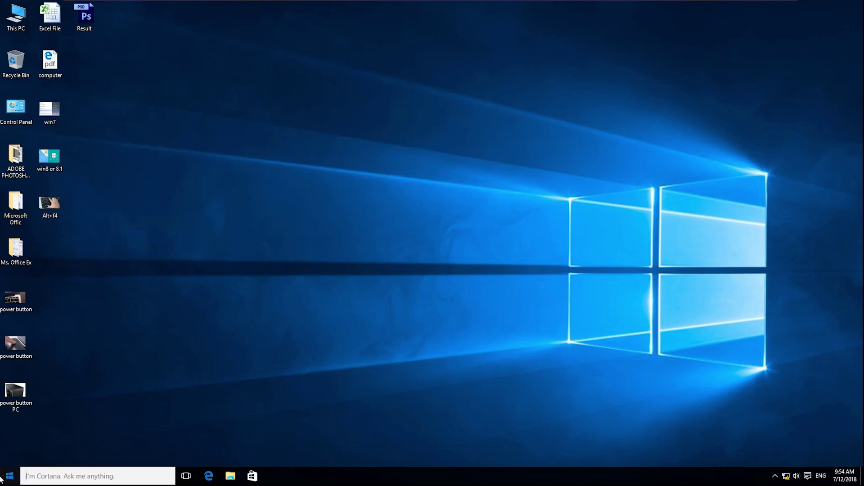
double_click(49, 167)
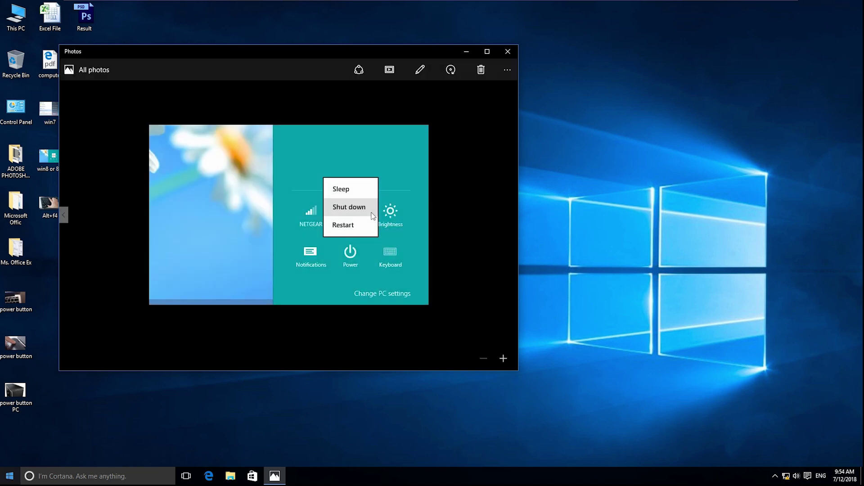
Step: Restart Windows using the Start menu's power options, forcing the restart despite apps that are still open
click(9, 476)
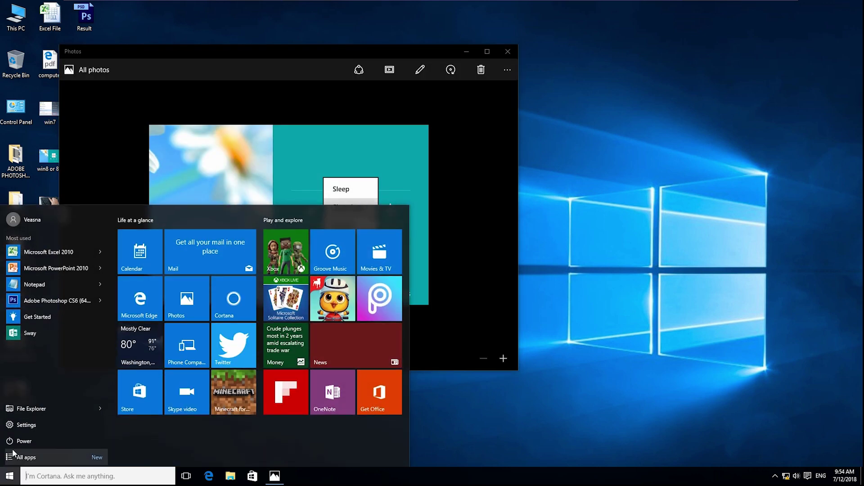
click(18, 443)
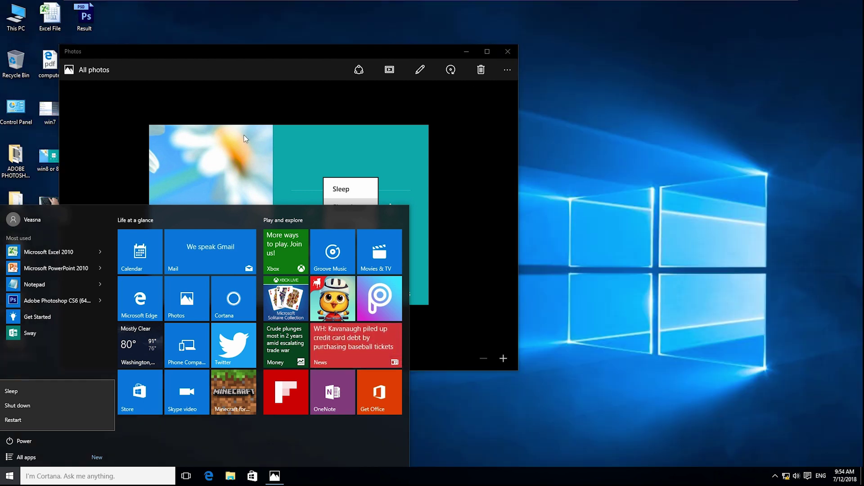
click(13, 423)
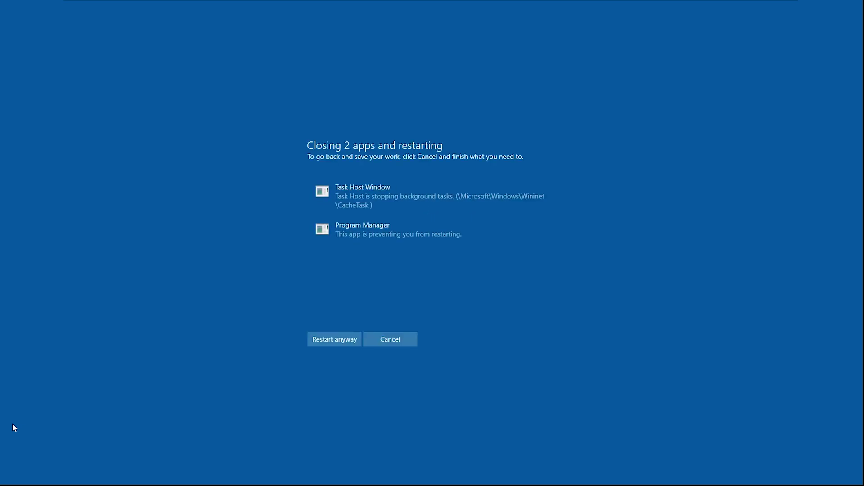
click(350, 340)
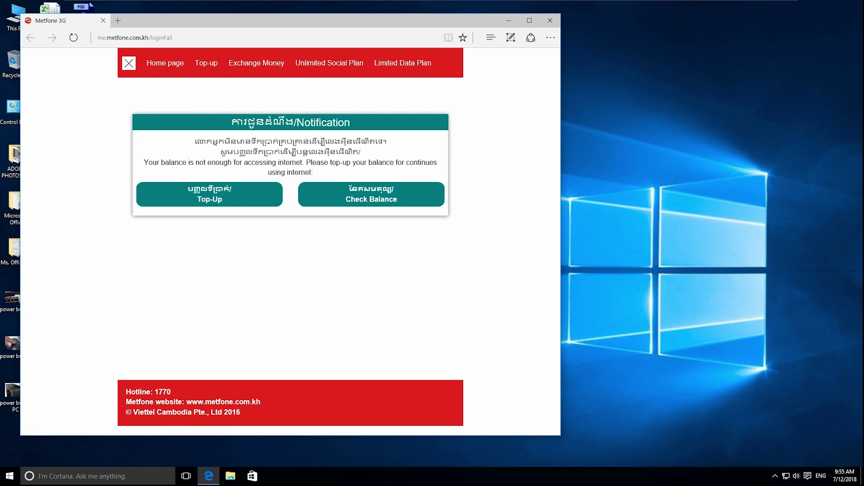
Step: Close the Metfone 3G browser window that opened after startup and refresh the desktop
key(alt+F4)
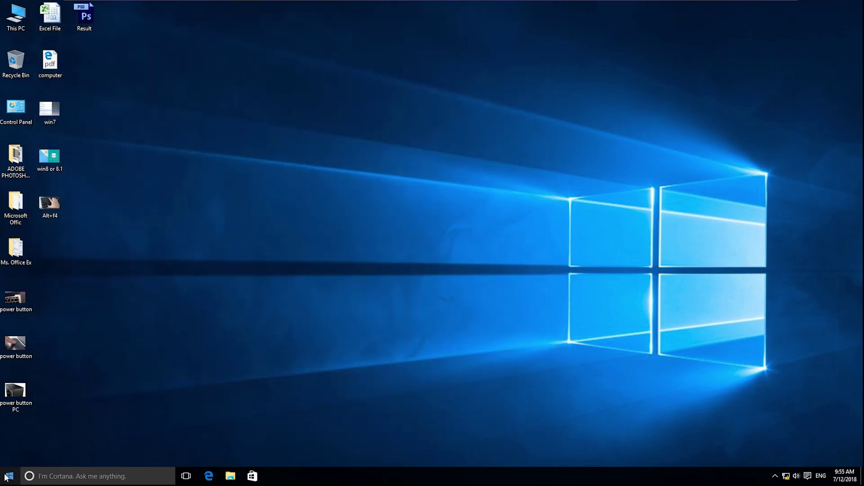
right_click(169, 80)
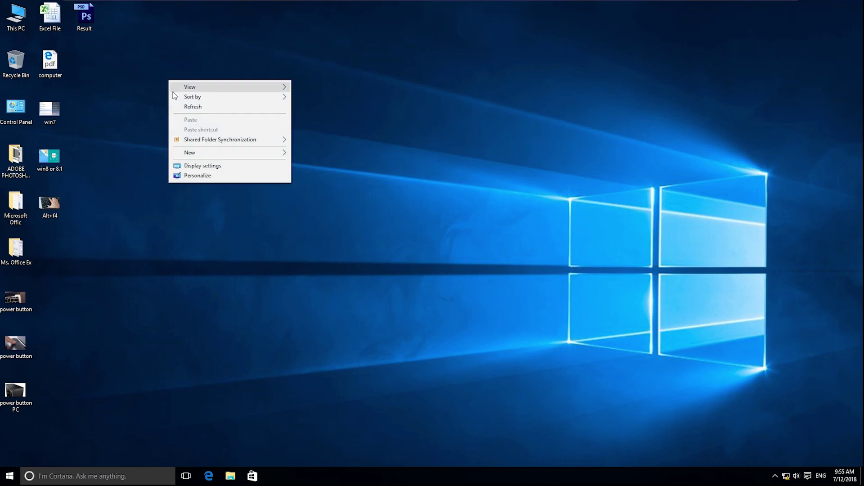
click(179, 107)
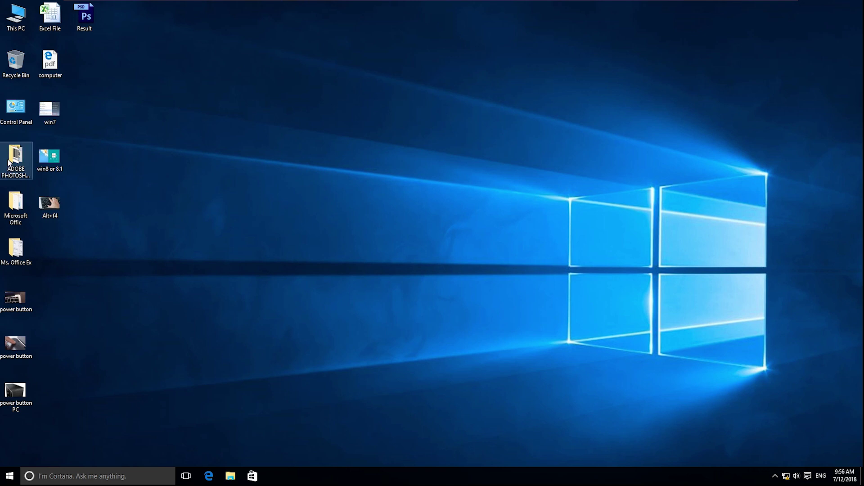
Step: View and close the desktop picture Alt+f4, and open This PC, maximize its window and close it
double_click(48, 205)
click(508, 52)
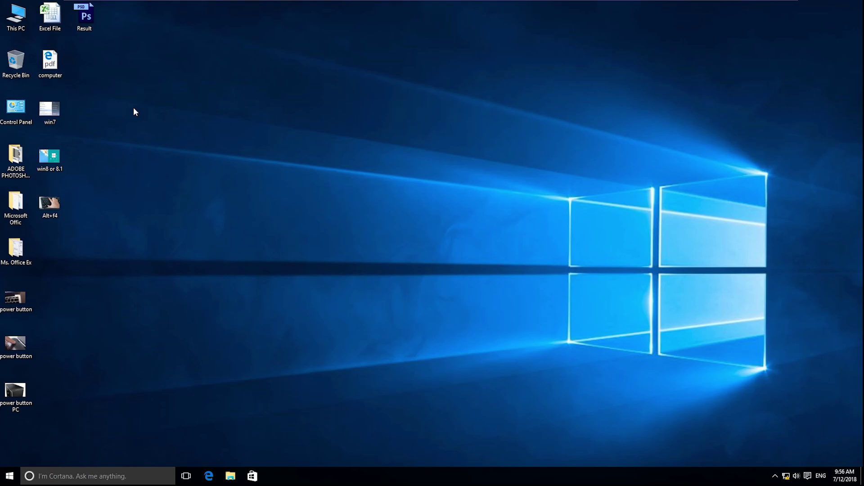
double_click(16, 18)
drag(605, 21, 322, 2)
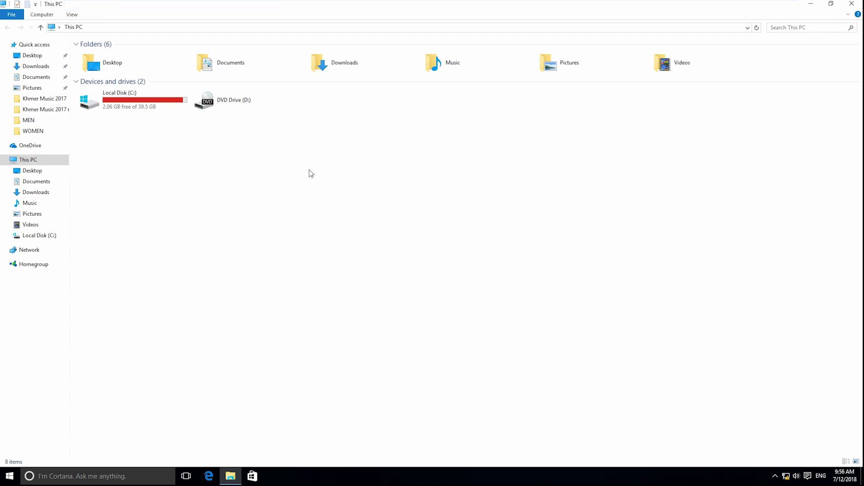
key(alt+F4)
Step: Bring up the Shut Down Windows dialog from the empty desktop, review its list of available actions and dismiss the list
click(286, 169)
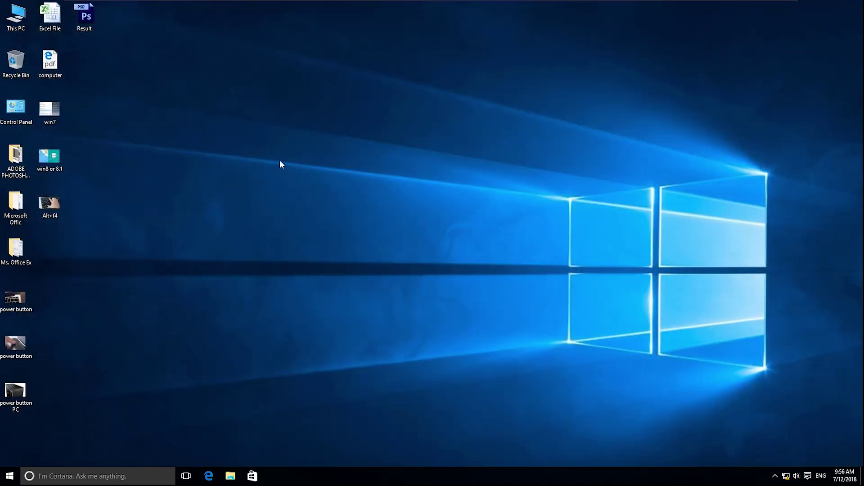
key(alt+F4)
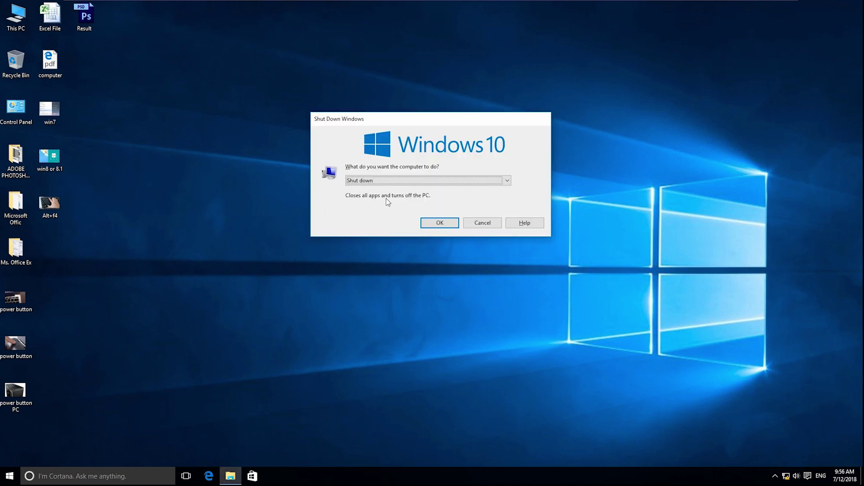
click(413, 180)
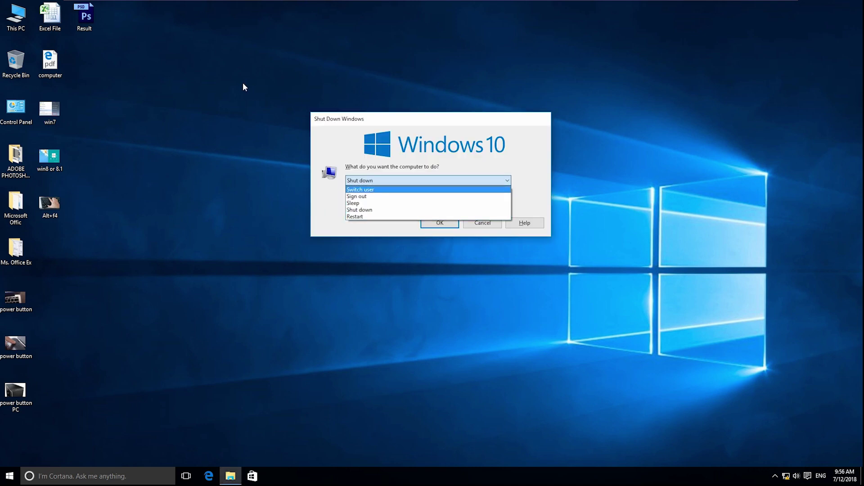
click(243, 88)
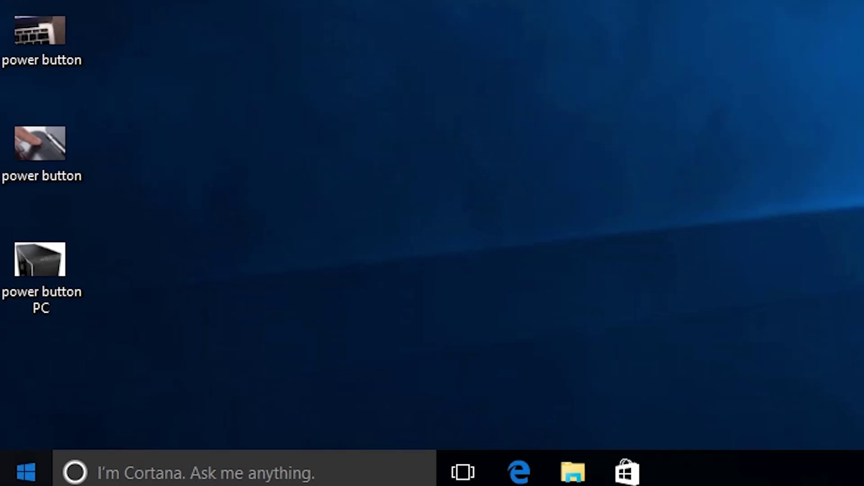
Step: Review the Sleep, Shut down and Restart choices in the Start menu's power options without choosing any of them
click(25, 472)
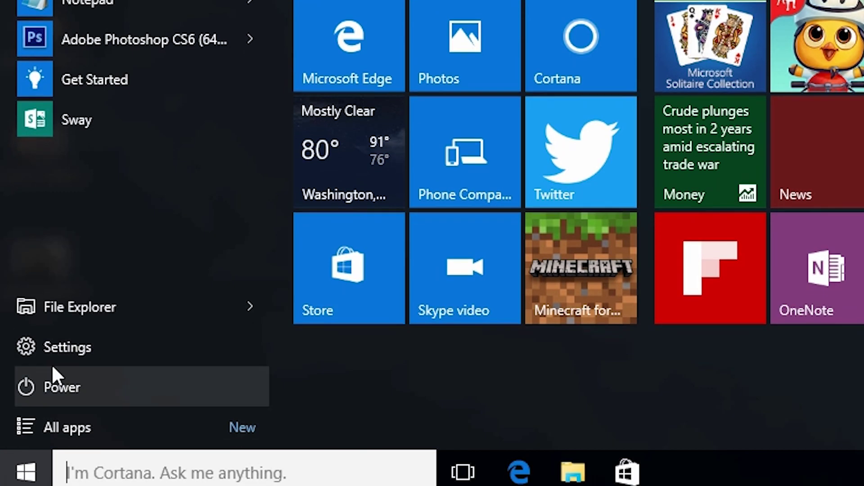
click(47, 383)
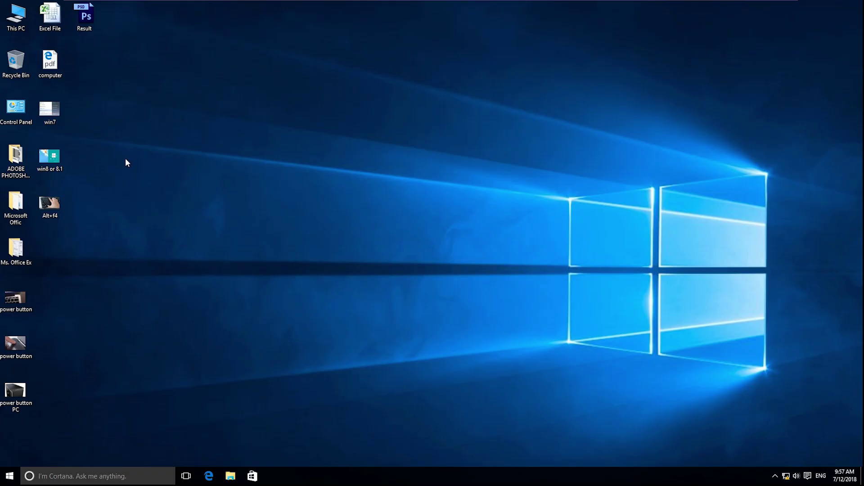
click(26, 472)
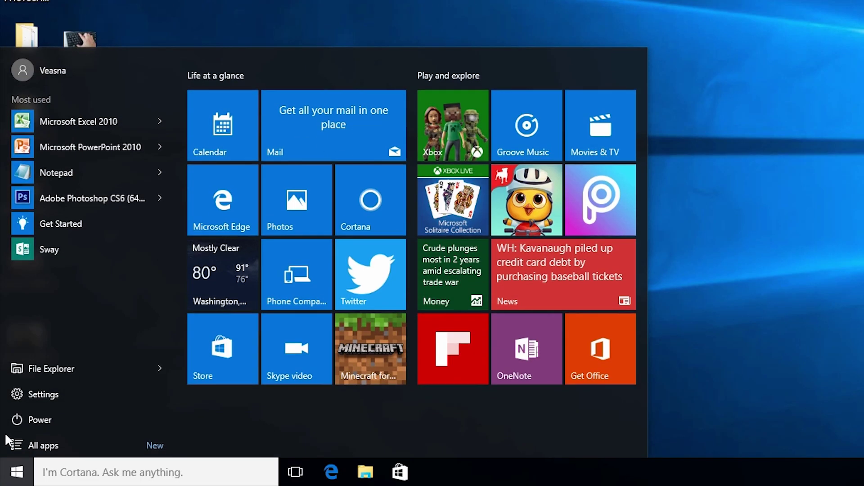
click(18, 387)
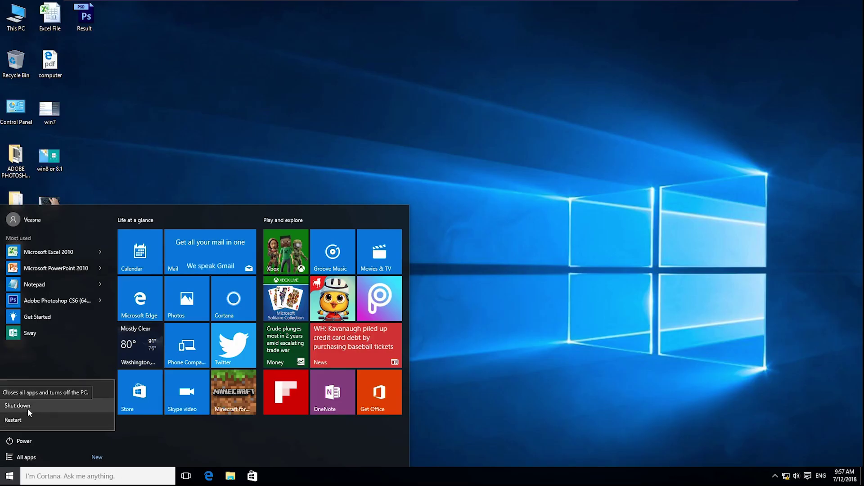
click(265, 77)
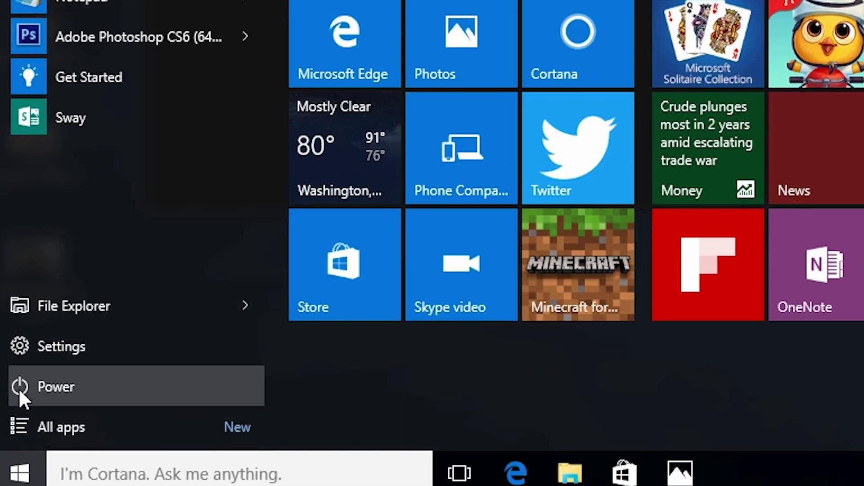
click(19, 388)
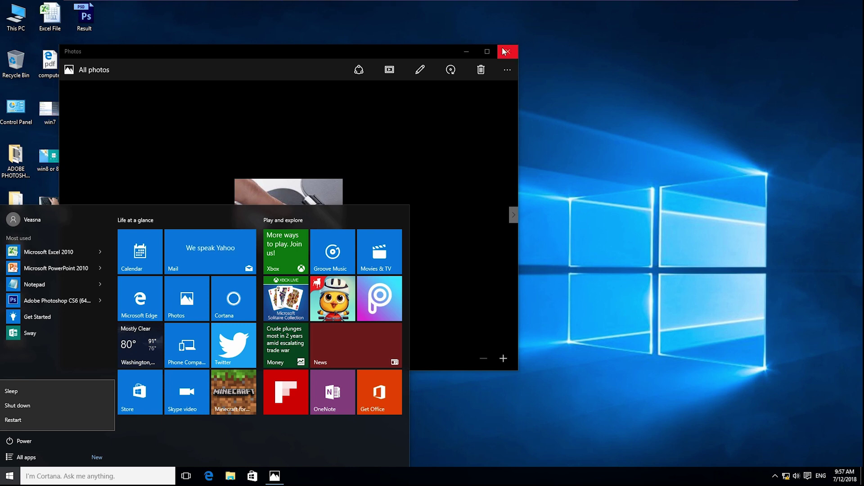
Step: Close the Photos window and confirm Shut down in the Shut Down Windows dialog
click(506, 52)
key(alt+F4)
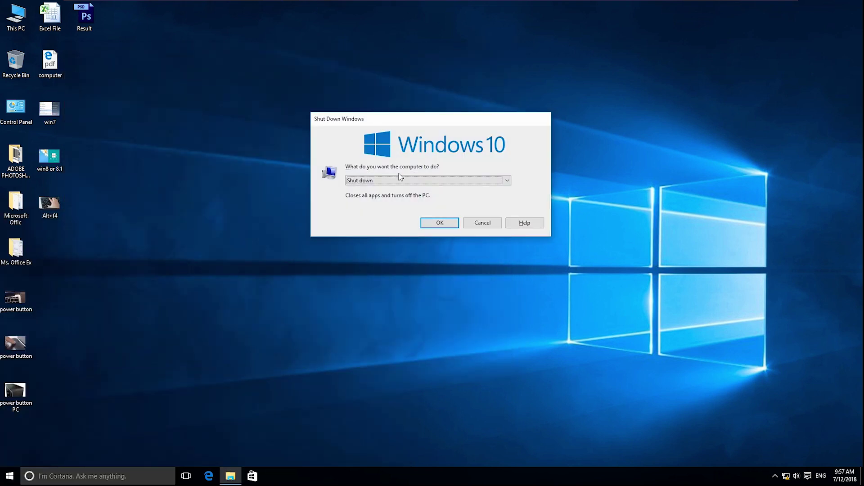
click(431, 224)
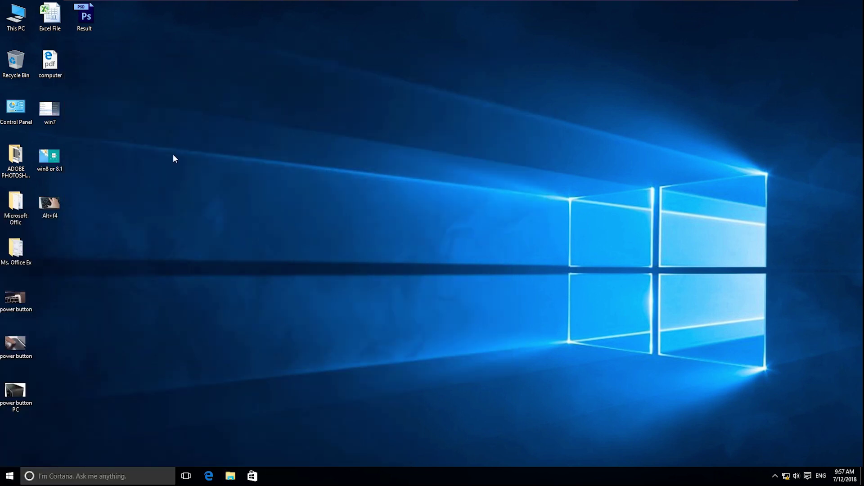